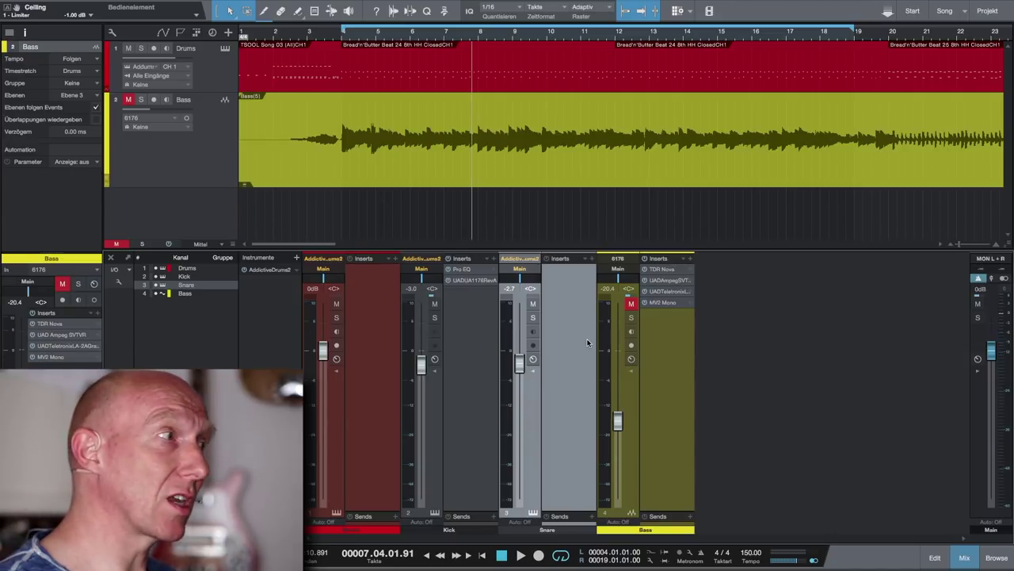
- Open the Addictive Drums 2 instrument from the Drums channel and show its list of available outputs
left_click(336, 514)
left_click_drag(729, 271, 461, 72)
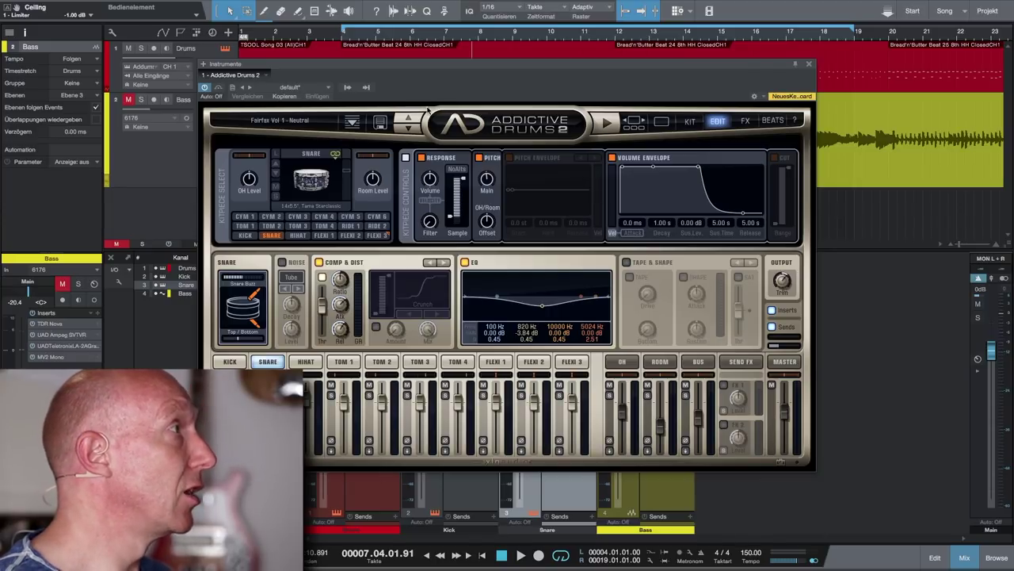
left_click_drag(419, 70, 495, 96)
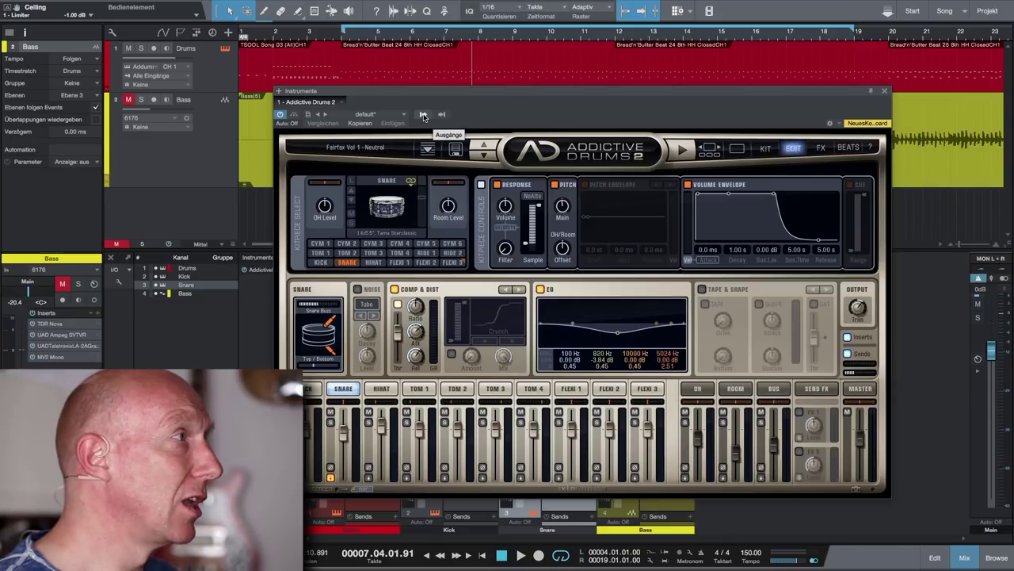
left_click(424, 115)
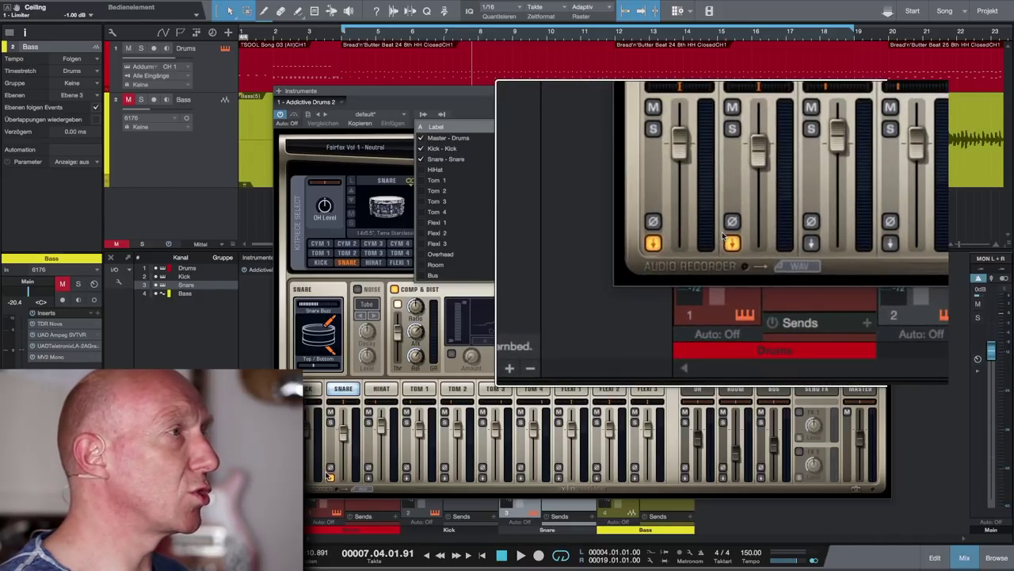
- Route the snare in Addictive Drums 2 to Separate Out (Pre Fader) and close the instrument window
left_click(330, 476)
left_click(329, 476)
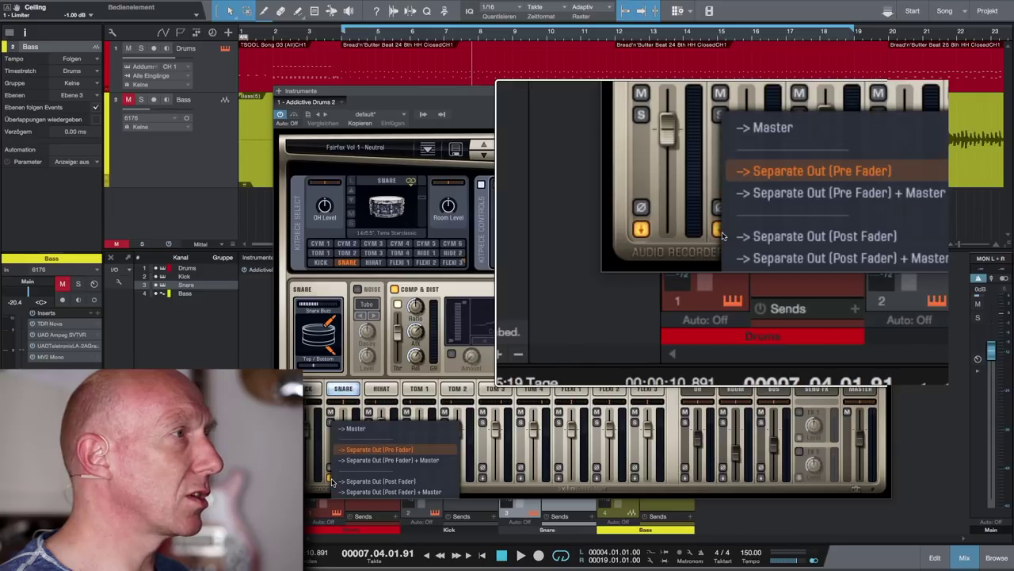
left_click(374, 451)
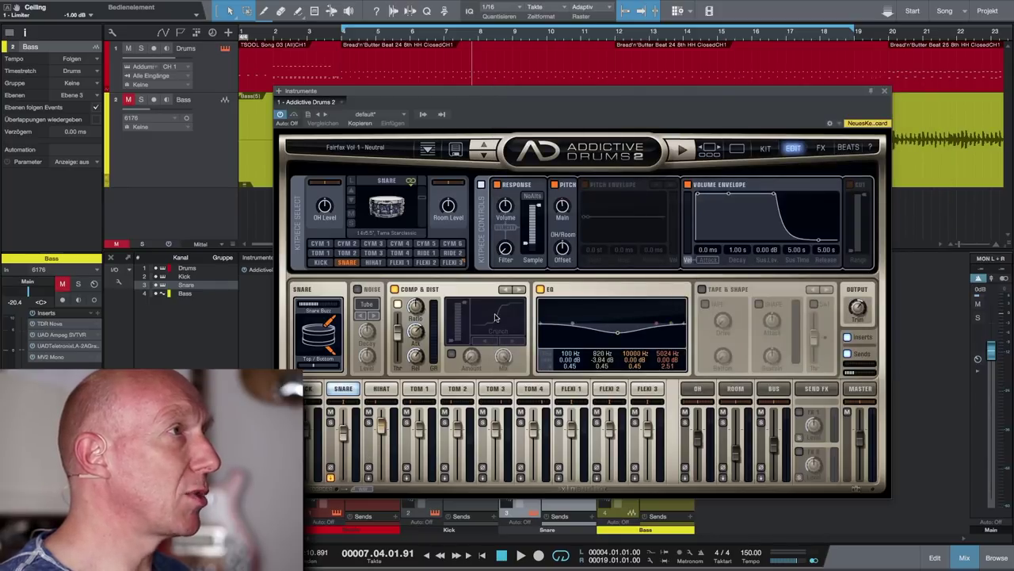
left_click(886, 92)
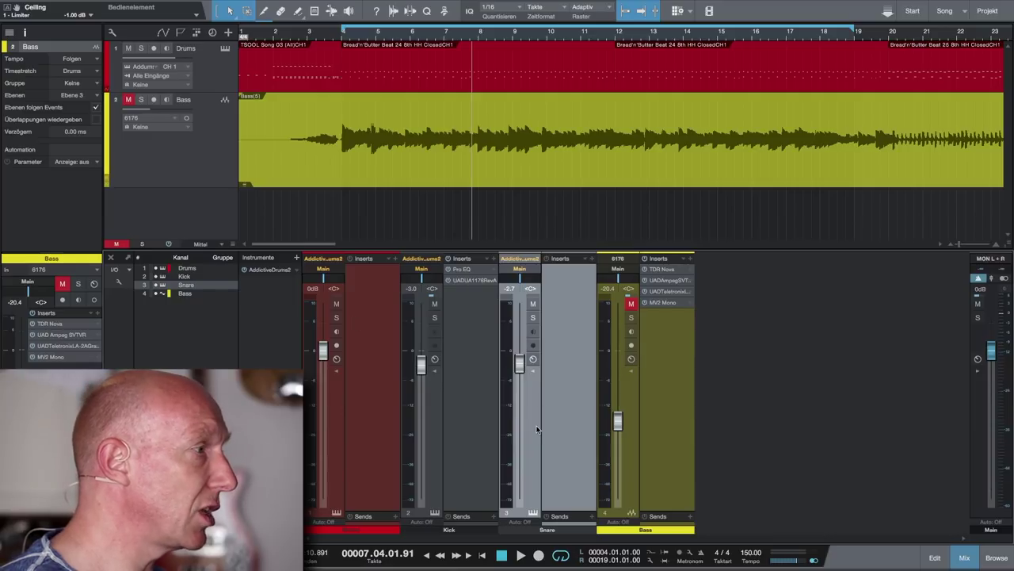
- Solo the Snare channel and play the song briefly to hear the dry snare
left_click(534, 318)
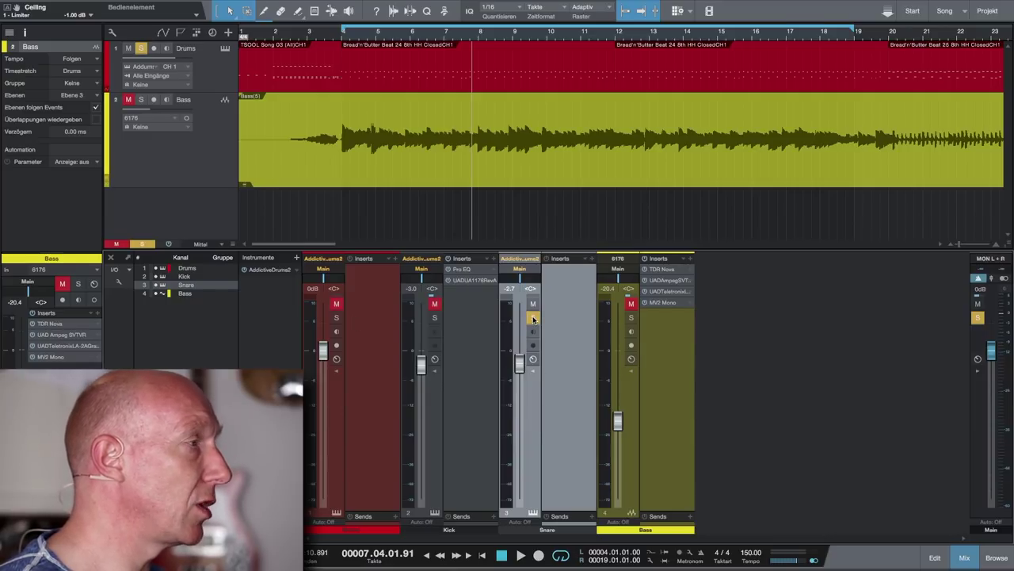
key("space")
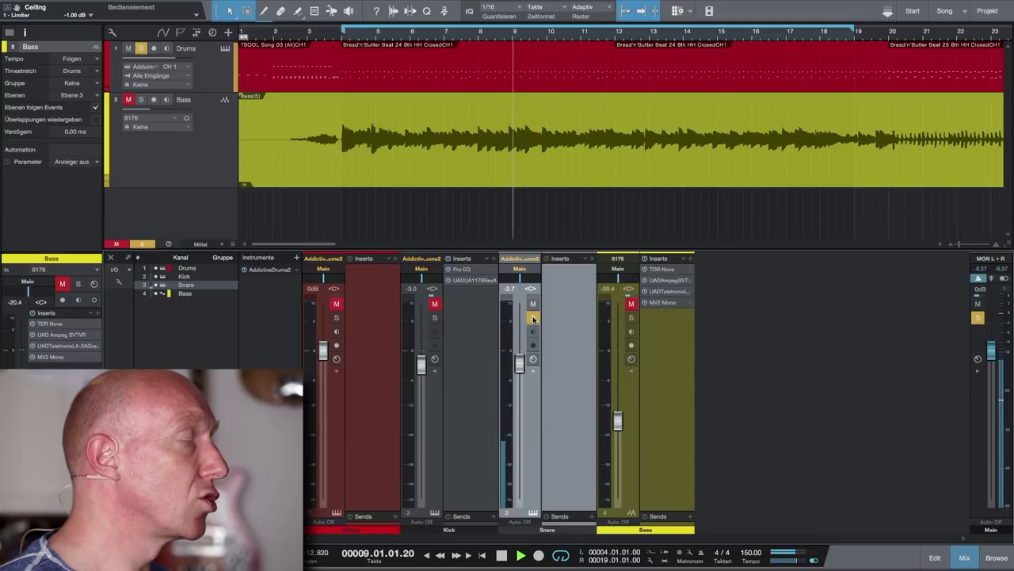
key("space")
key("KP_0")
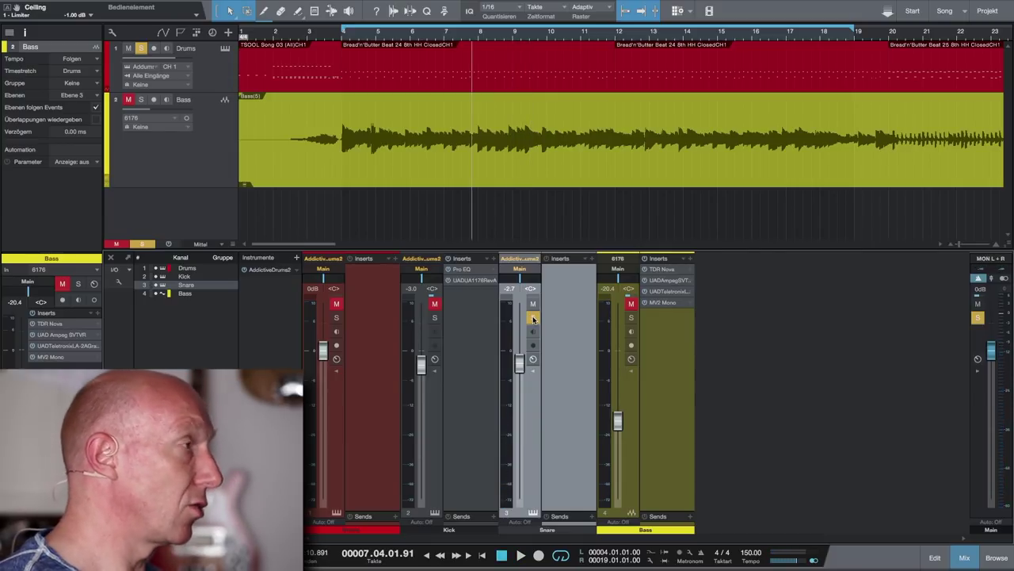
- Insert the Analog Delay effect on the Snare channel and place its window above the mixer
left_click(591, 259)
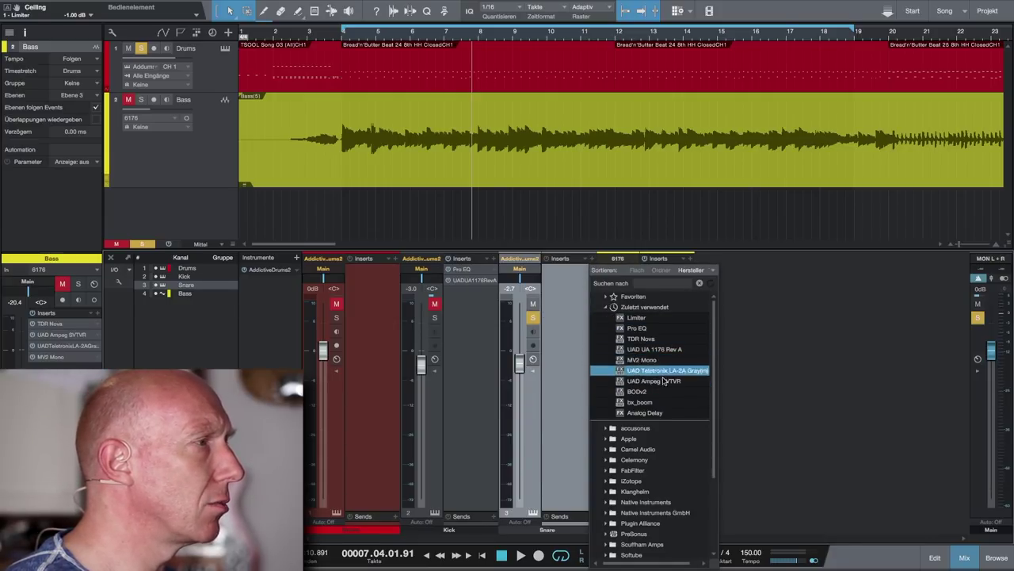
left_click(660, 413)
left_click_drag(653, 289, 670, 232)
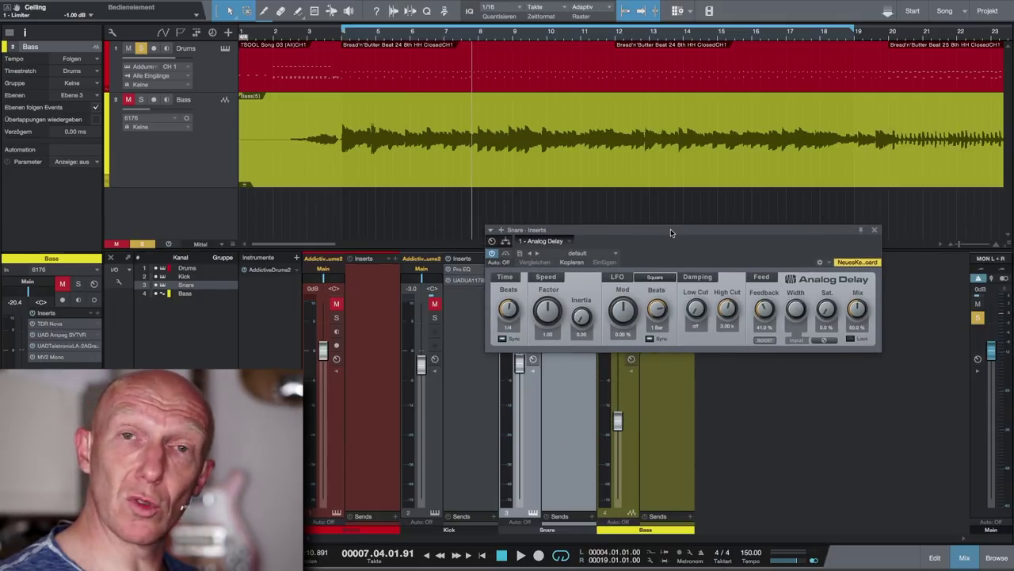
- Set the Analog Delay's synced delay time to 1/8 beats
left_click(511, 330)
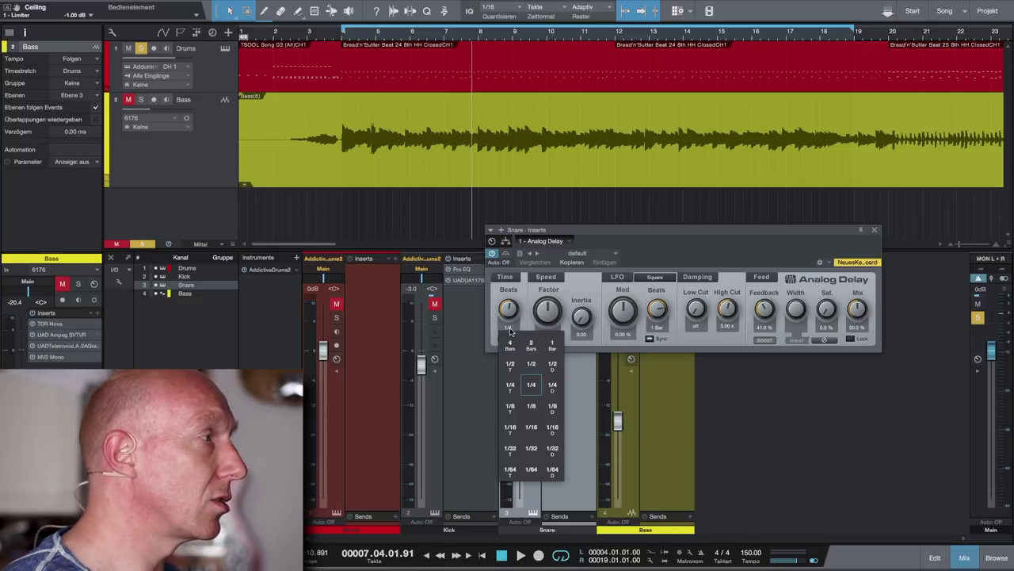
left_click(517, 331)
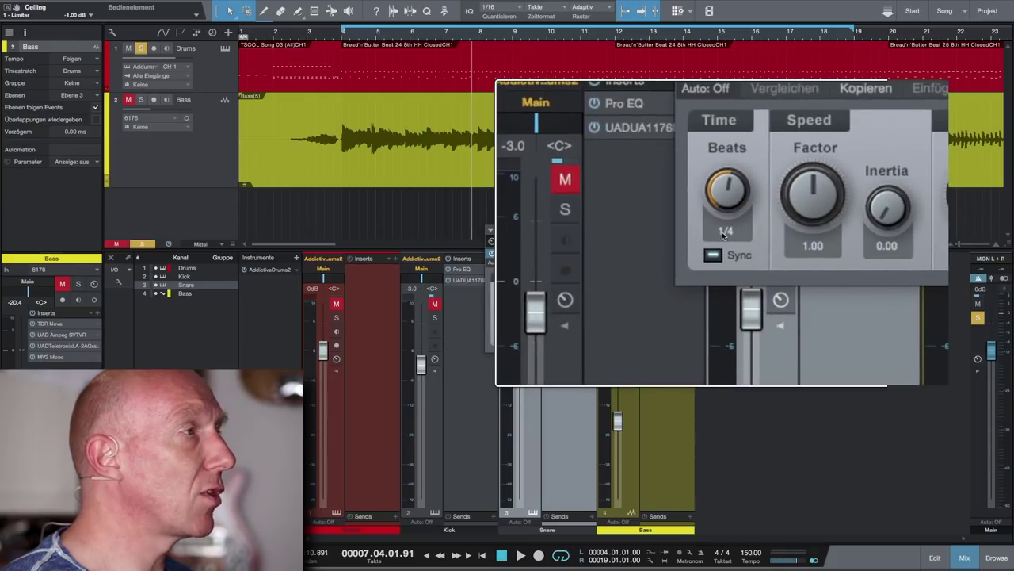
left_click(507, 330)
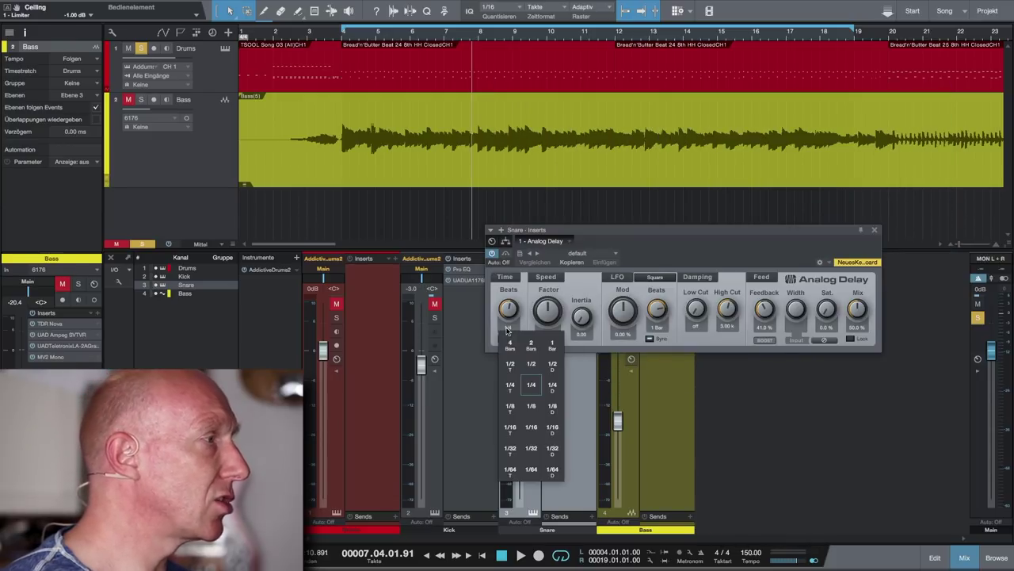
left_click(529, 408)
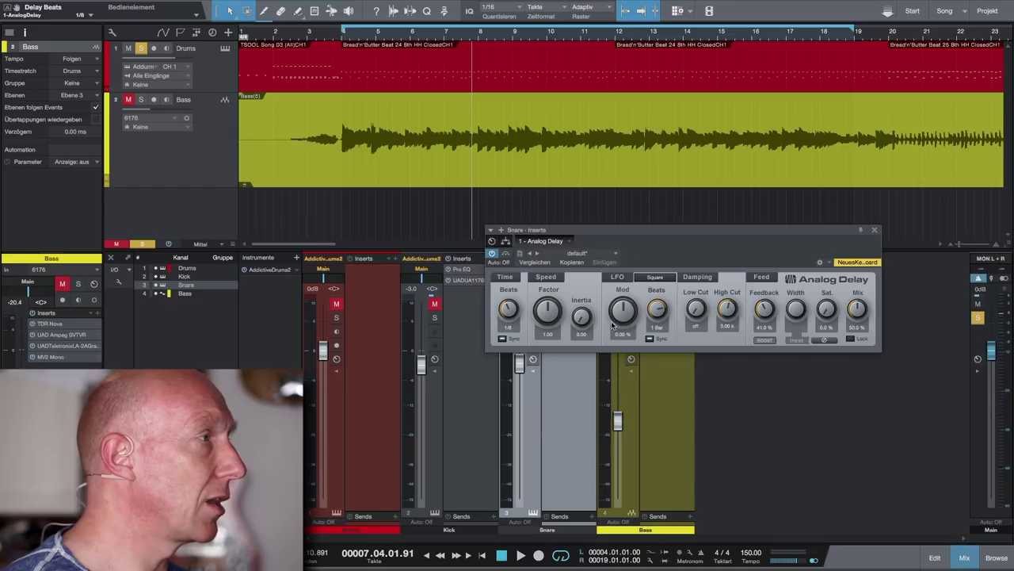
- Play the soloed snare to hear the delay, keeping the effect window clear of the Snare channel
left_click_drag(653, 235, 255, 267)
key("space")
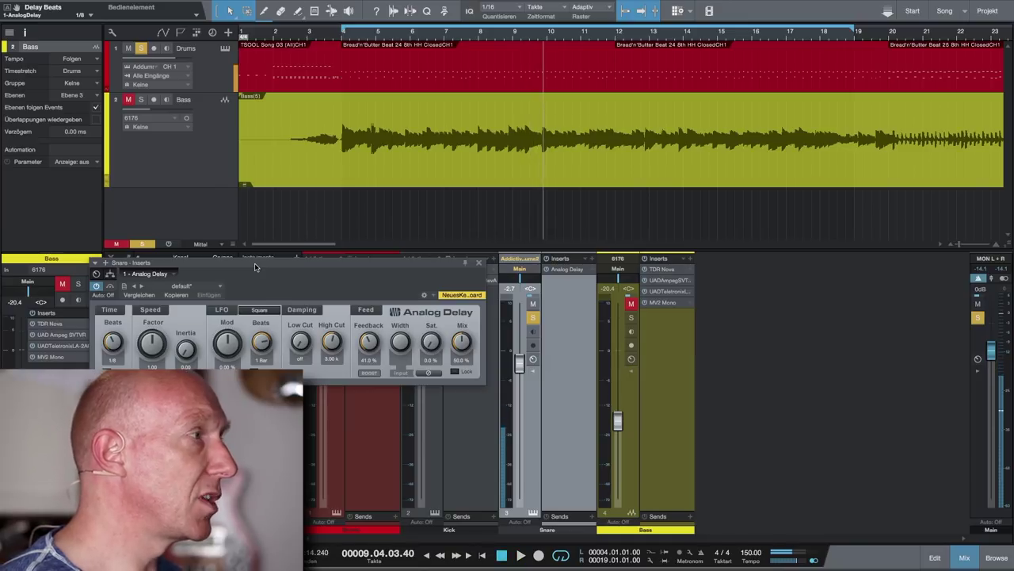
left_click_drag(255, 267, 270, 263)
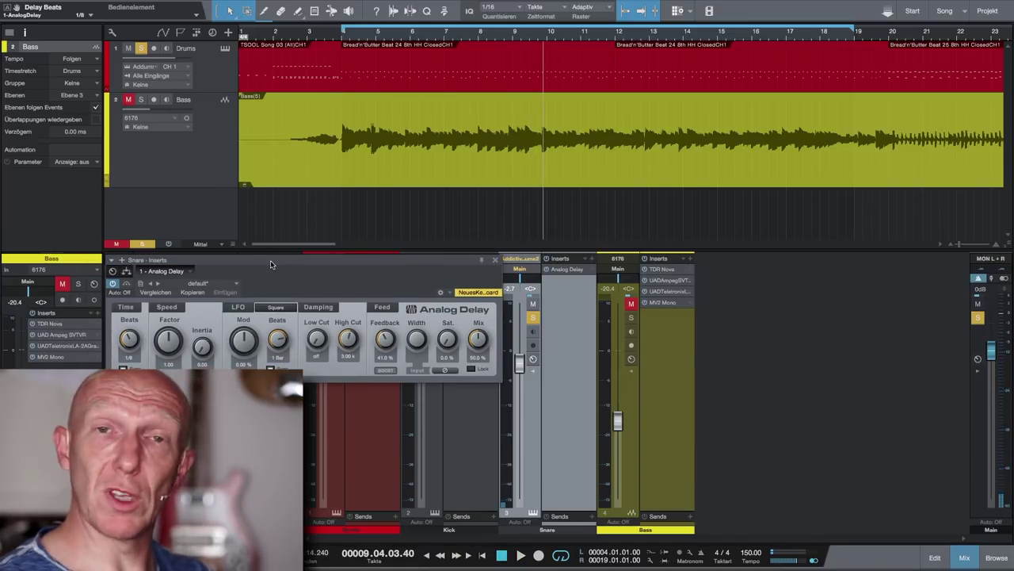
left_click_drag(270, 260, 726, 359)
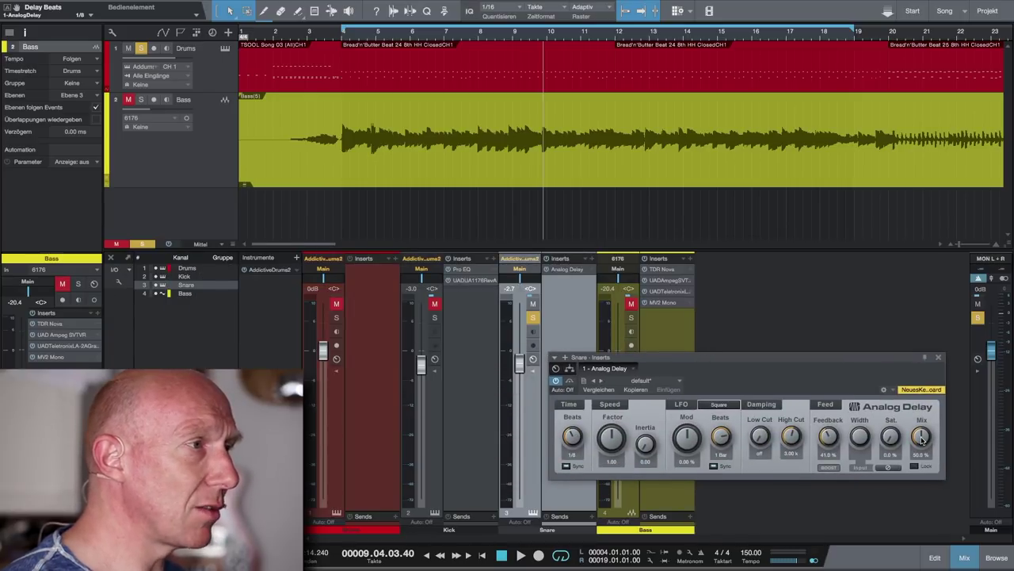
- Reduce the Analog Delay's Mix to 15% and play the soloed snare
left_click_drag(922, 440, 922, 444)
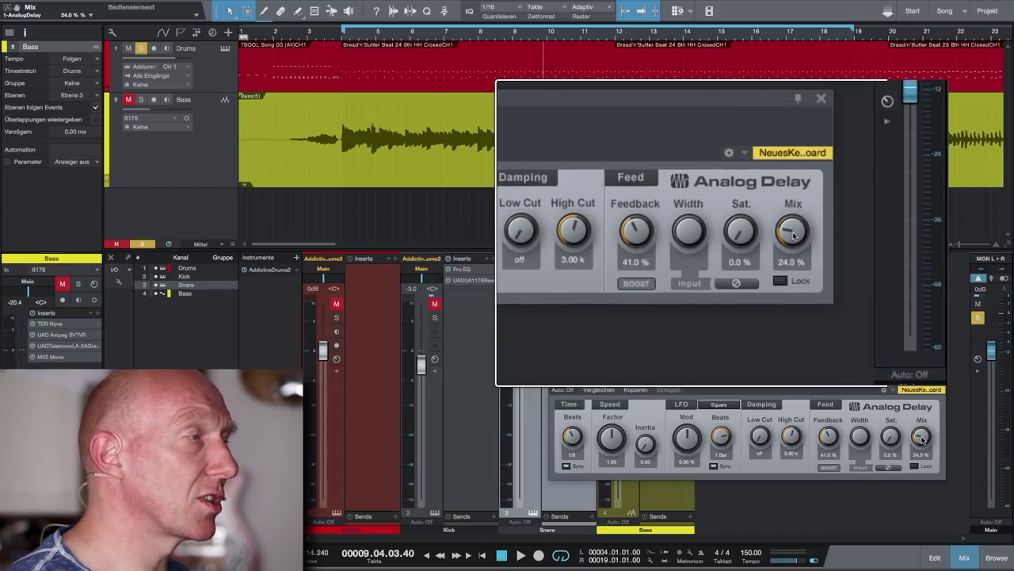
left_click_drag(922, 440, 921, 441)
key("space")
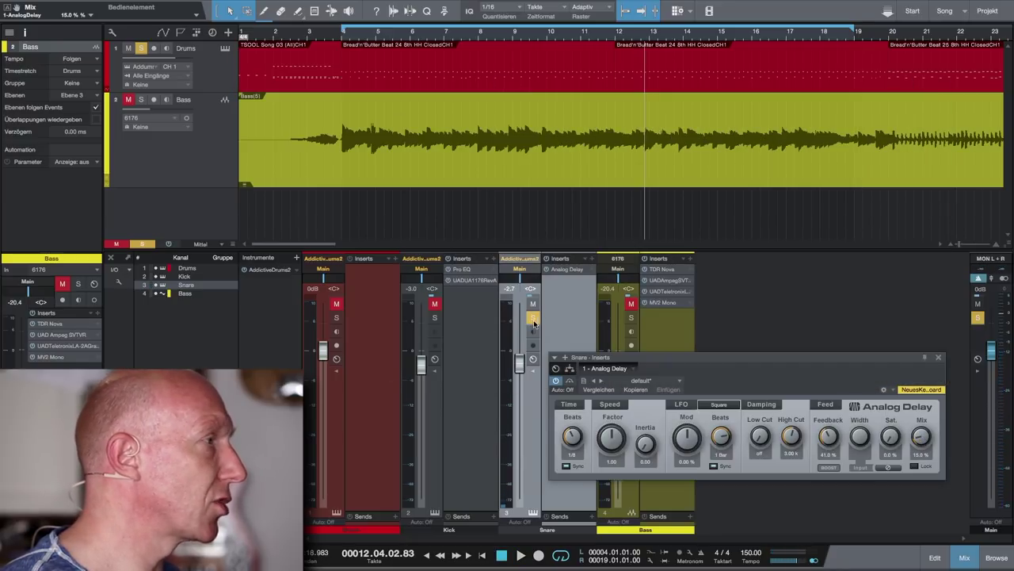
- Unsolo the Snare channel and compare the drums during playback with the Analog Delay bypassed and active
left_click(532, 317)
key("space")
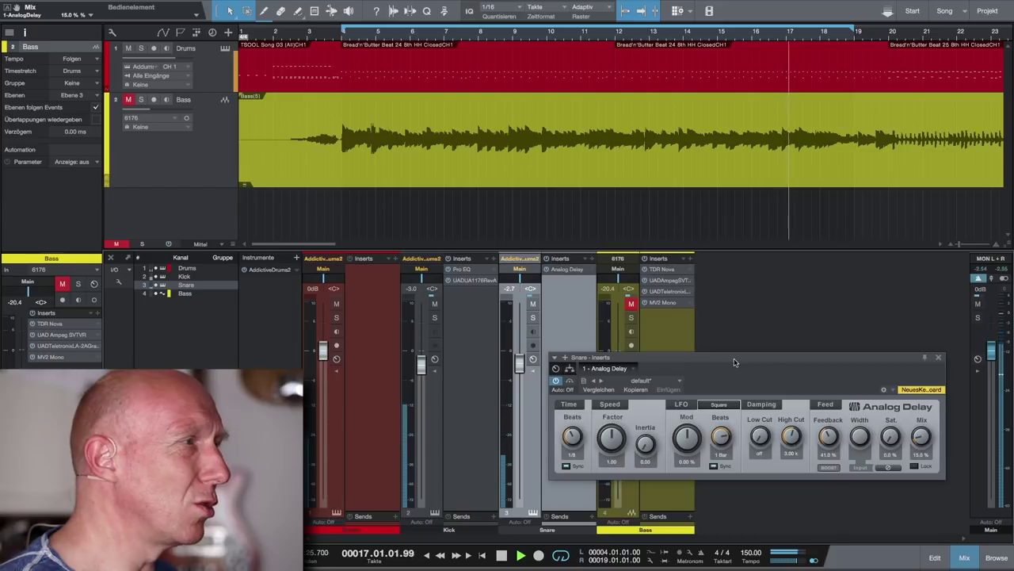
left_click(555, 382)
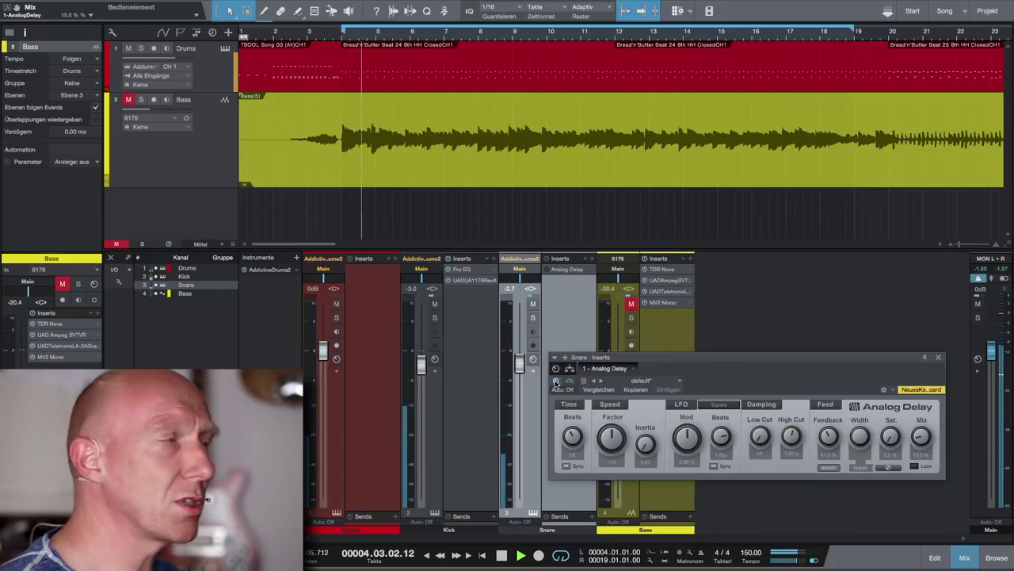
left_click(556, 382)
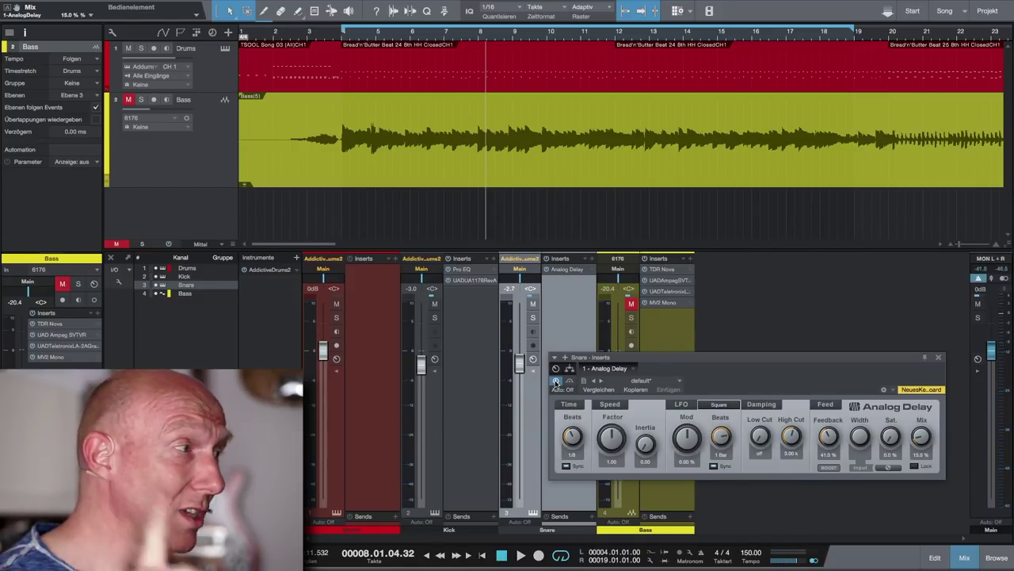
- Try a triplet delay time of 1/8 T with the Mix raised to 27% during playback
left_click_drag(646, 361, 674, 200)
left_click(600, 297)
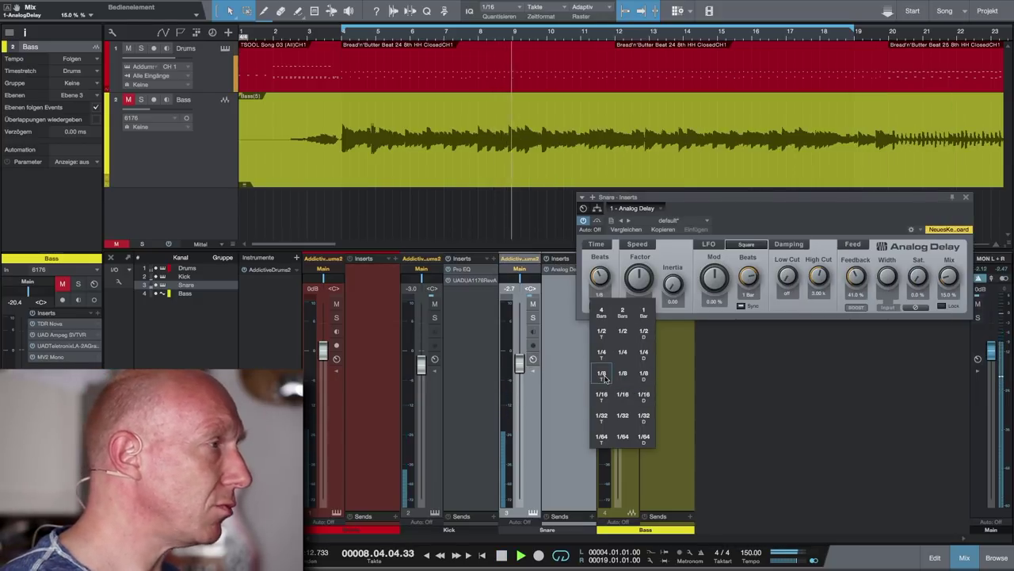
left_click(602, 375)
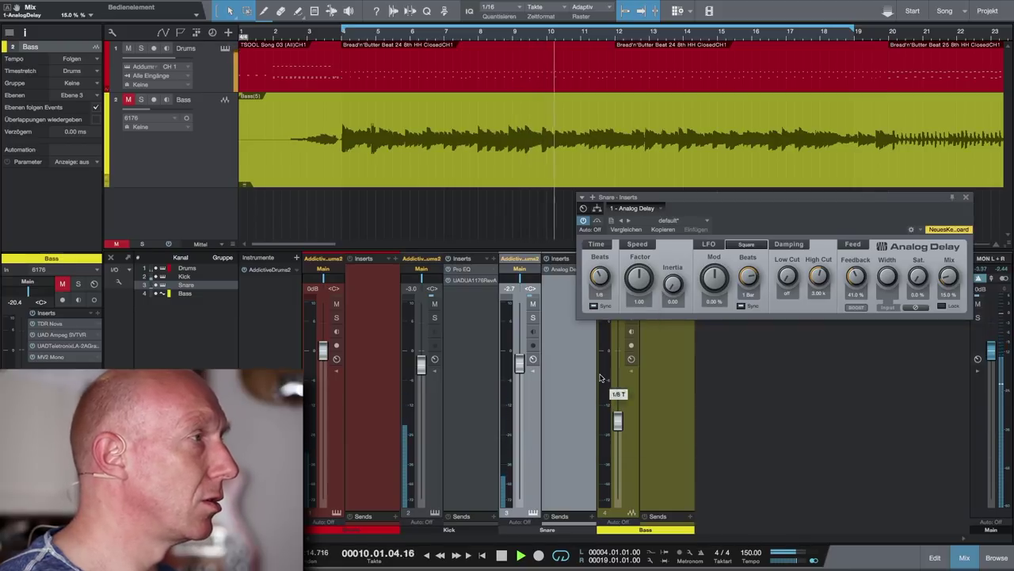
left_click_drag(953, 276, 947, 272)
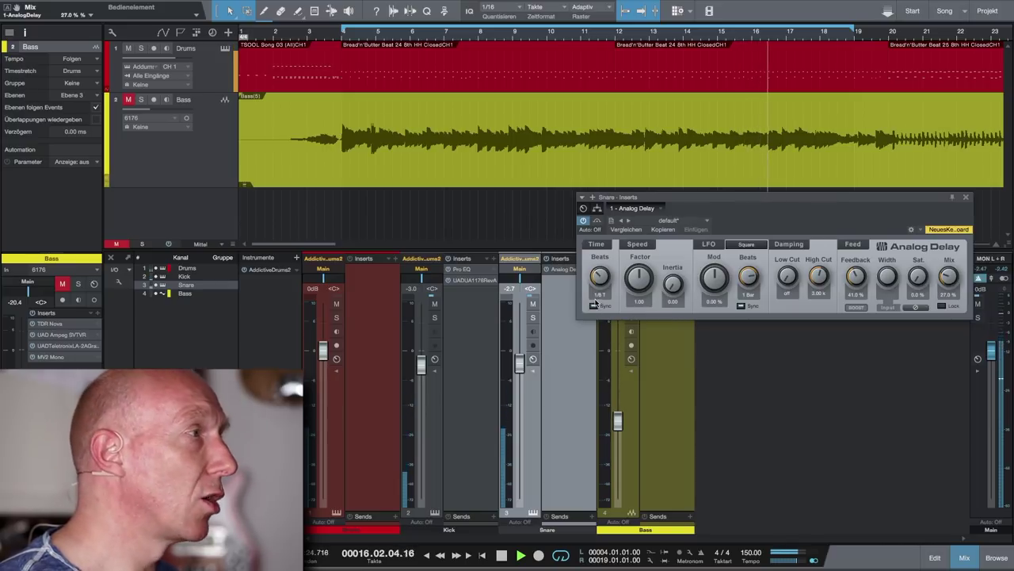
- Try a dotted delay time of 1/8 D on the snare during playback, and stop the song
left_click(600, 294)
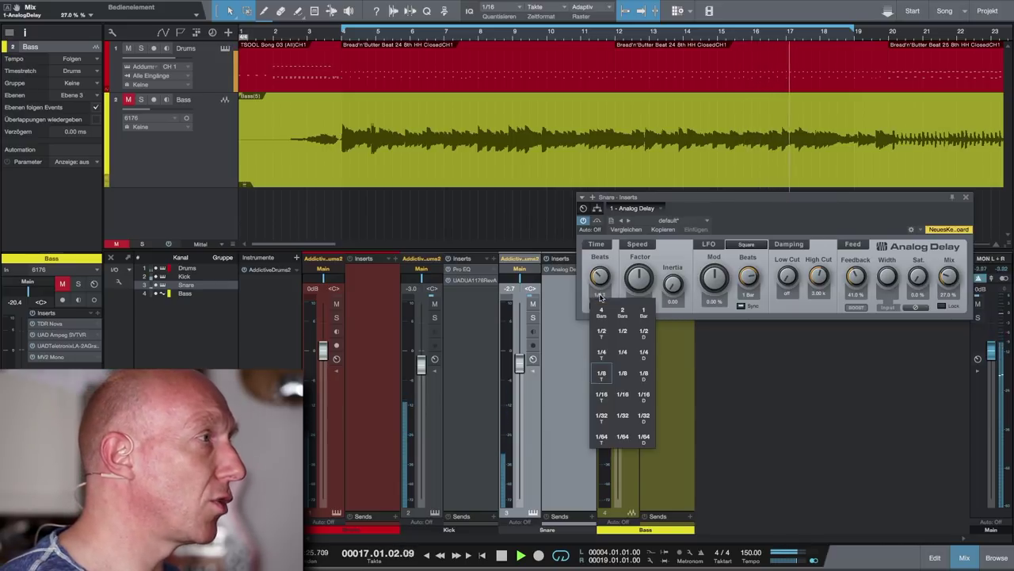
left_click(646, 377)
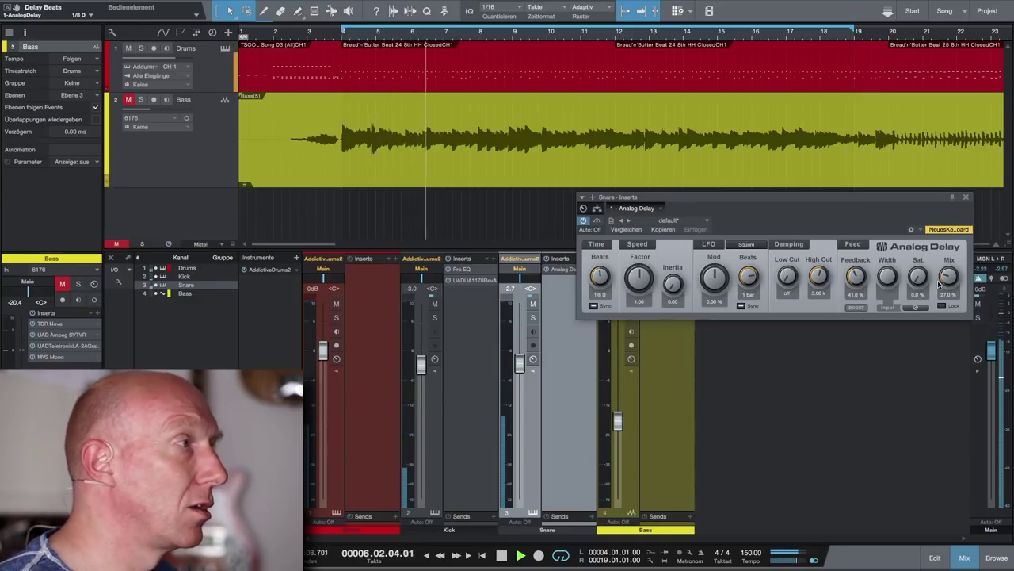
key("space")
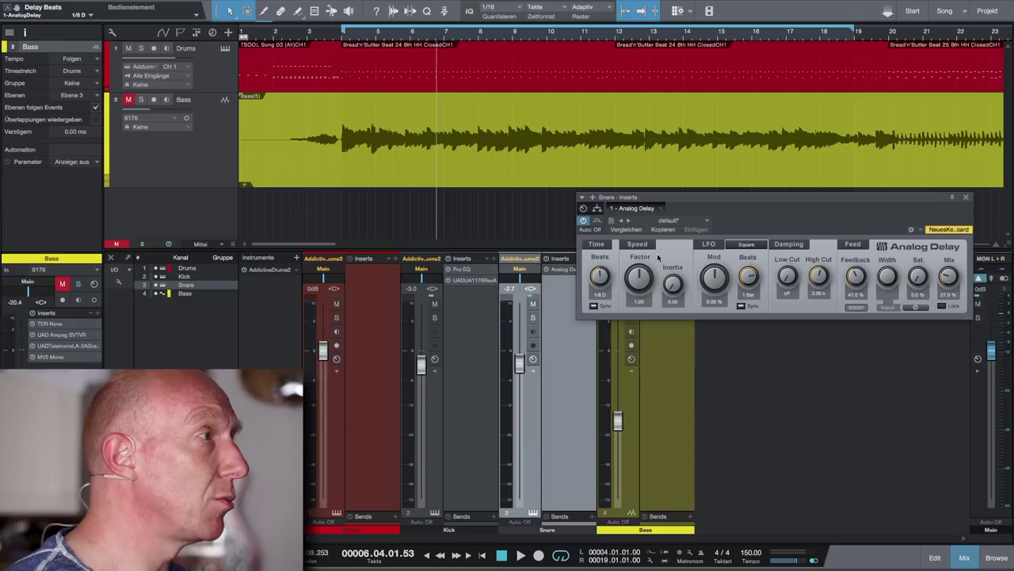
- Return the Analog Delay's time to 1/8 beats and play the song with the Bass channel unmuted
left_click(602, 294)
left_click(623, 372)
left_click_drag(829, 249, 338, 334)
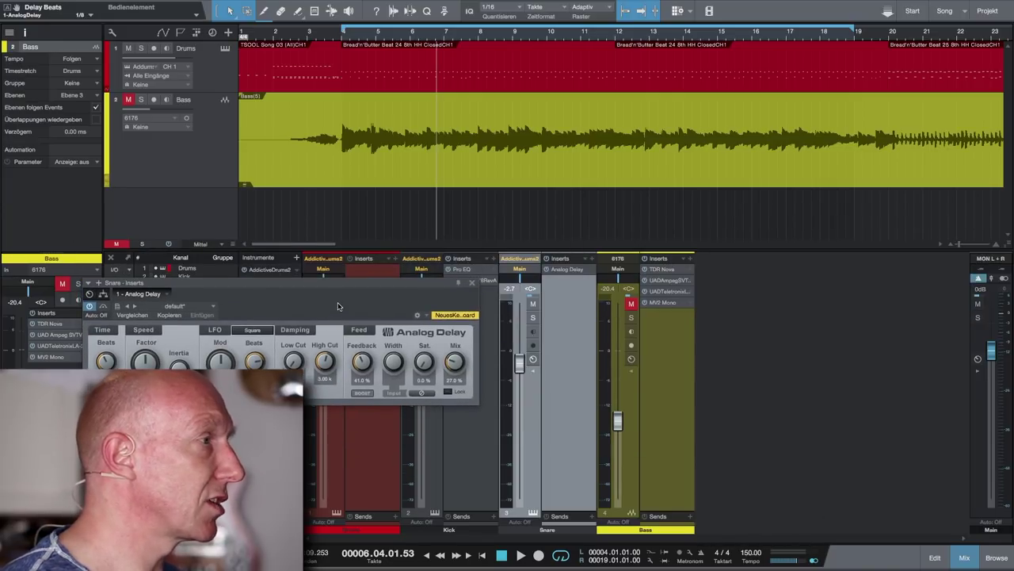
left_click(628, 304)
key("space")
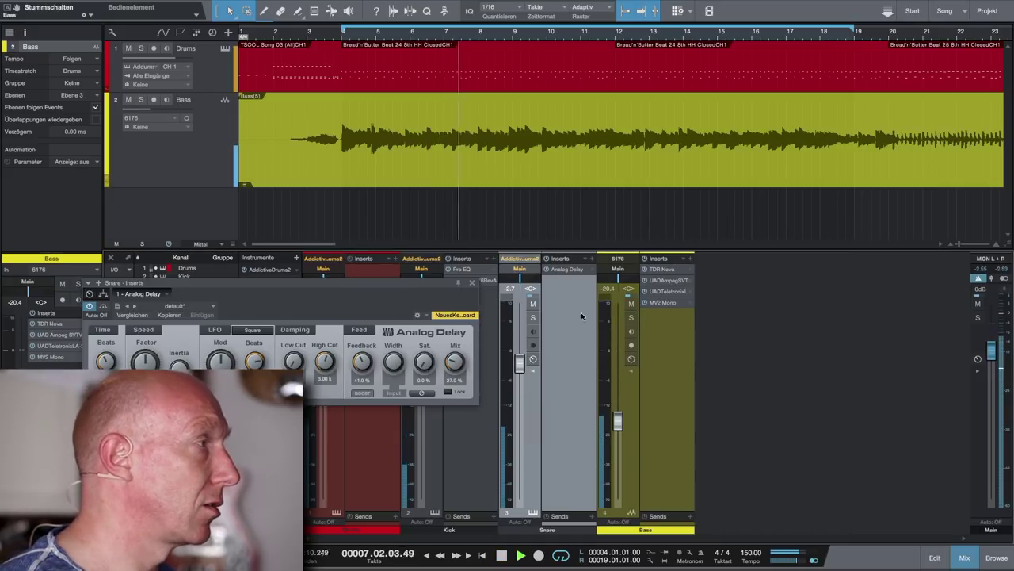
- Set the Analog Delay's Mix to 30% while the drums and bass play
left_click_drag(206, 282, 658, 323)
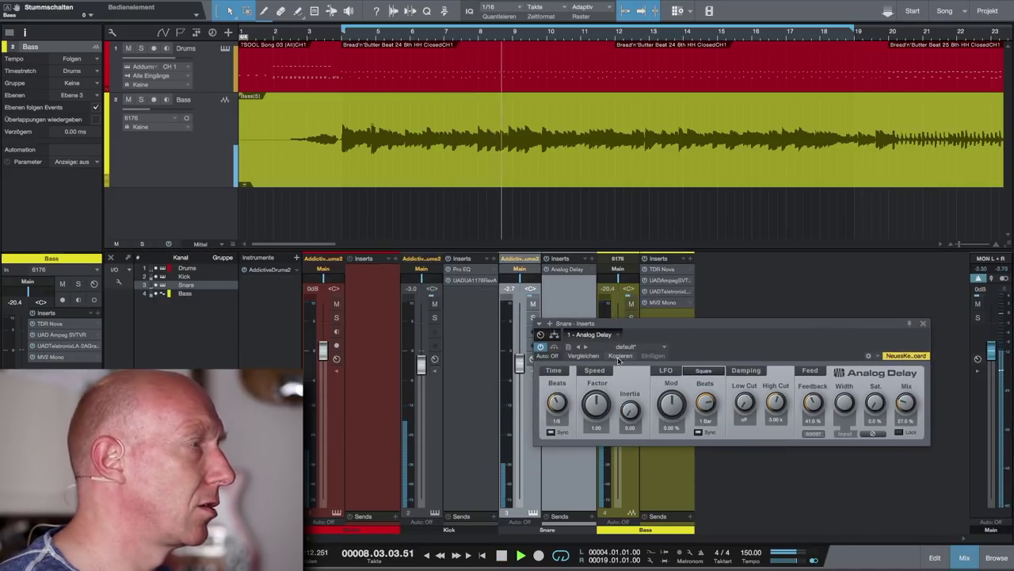
left_click_drag(904, 402, 902, 402)
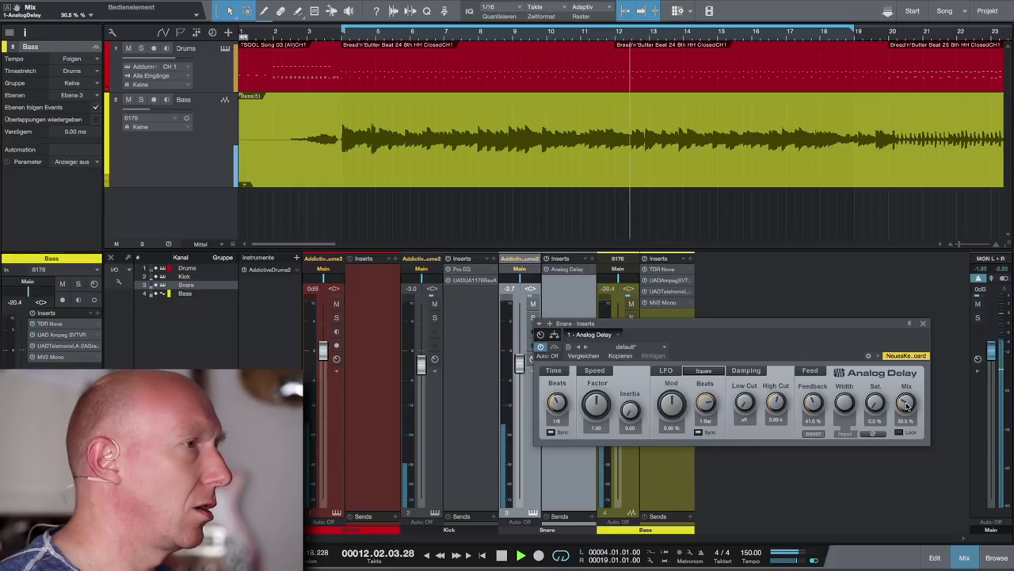
left_click_drag(906, 404, 908, 406)
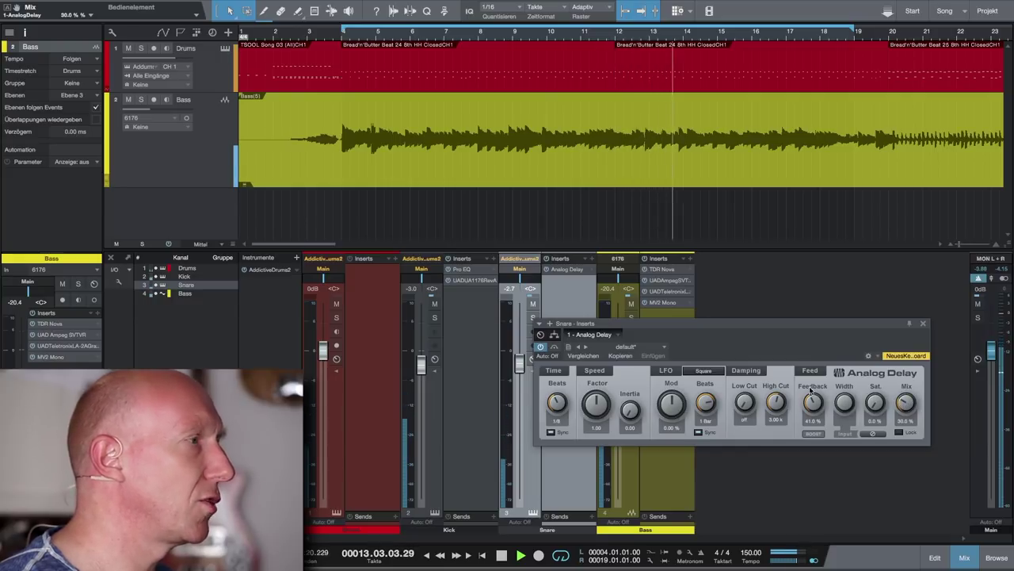
- Restart playback with the Analog Delay bypassed, and reactivate it to compare the snare groove with the bass
key("space")
left_click(542, 347)
key("space")
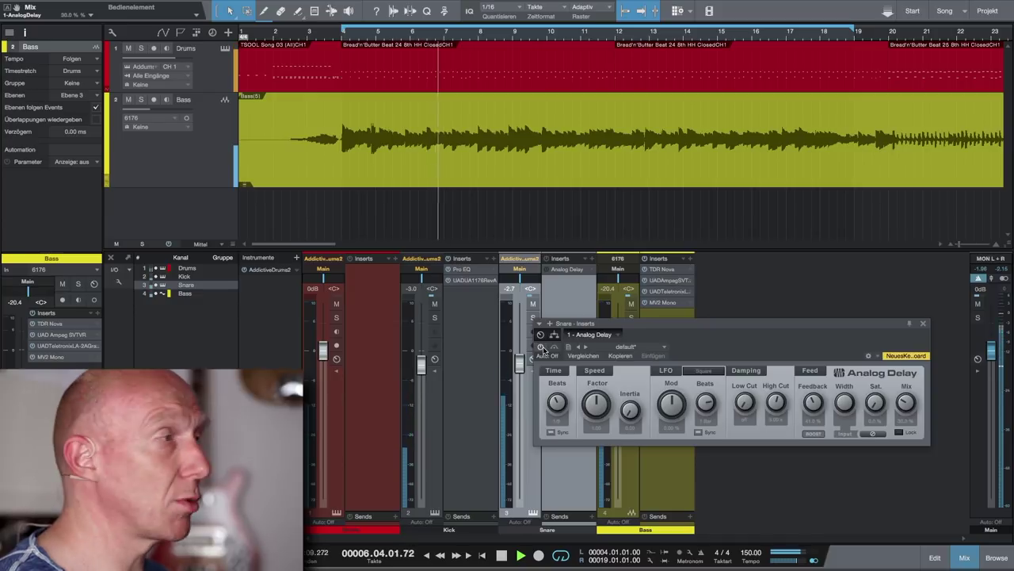
left_click(542, 347)
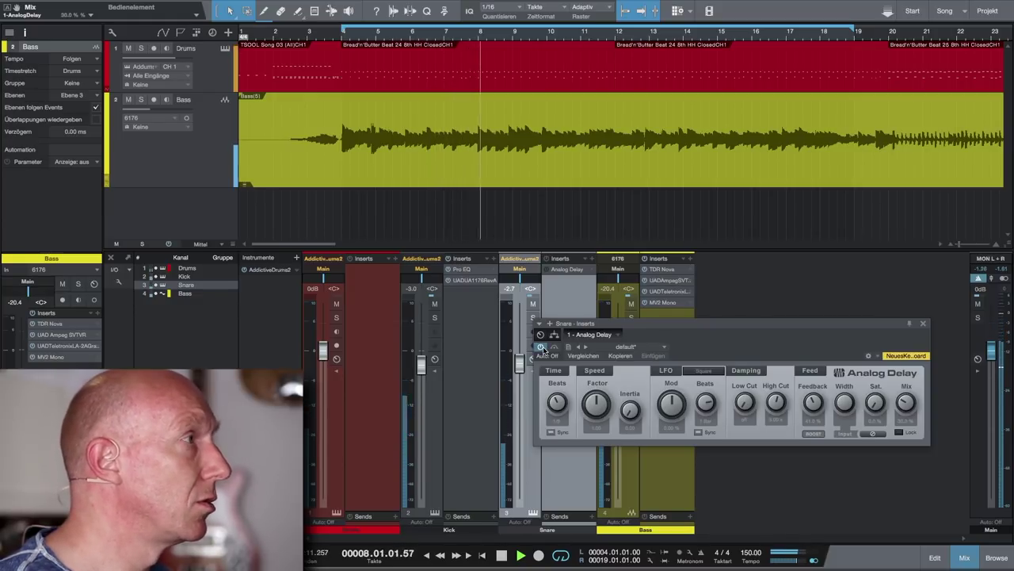